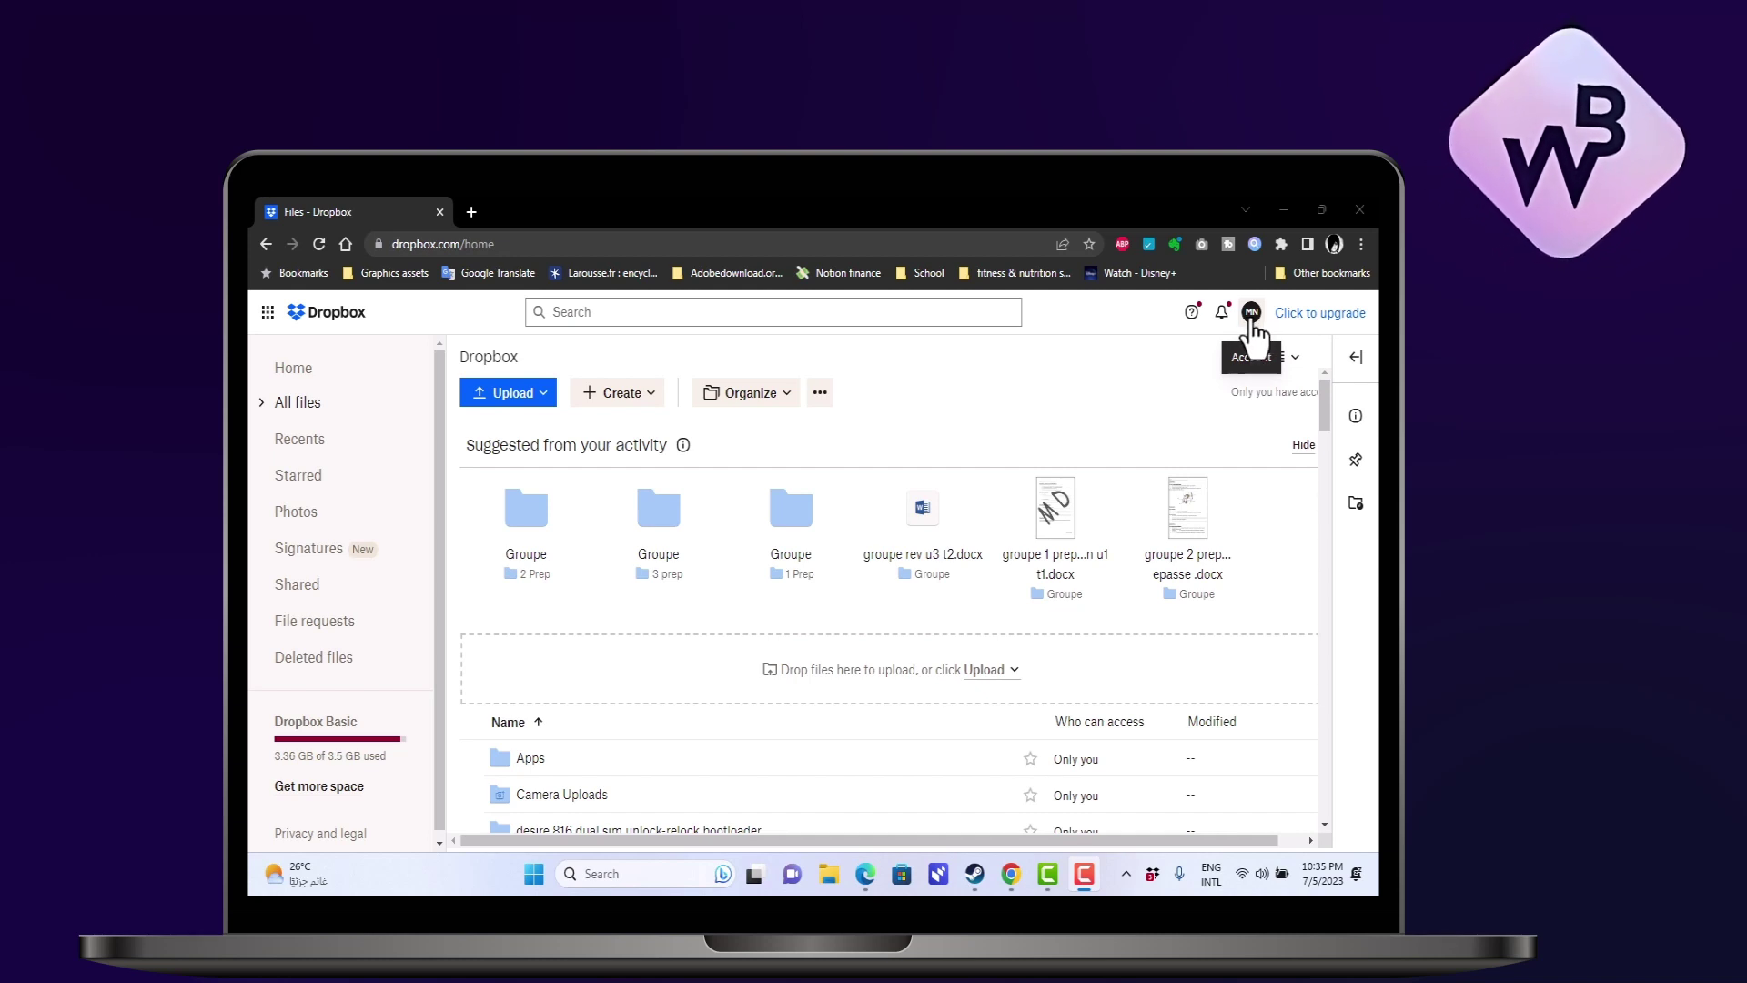
Open the profile avatar's account dropdown in the top-right corner.
click(1251, 312)
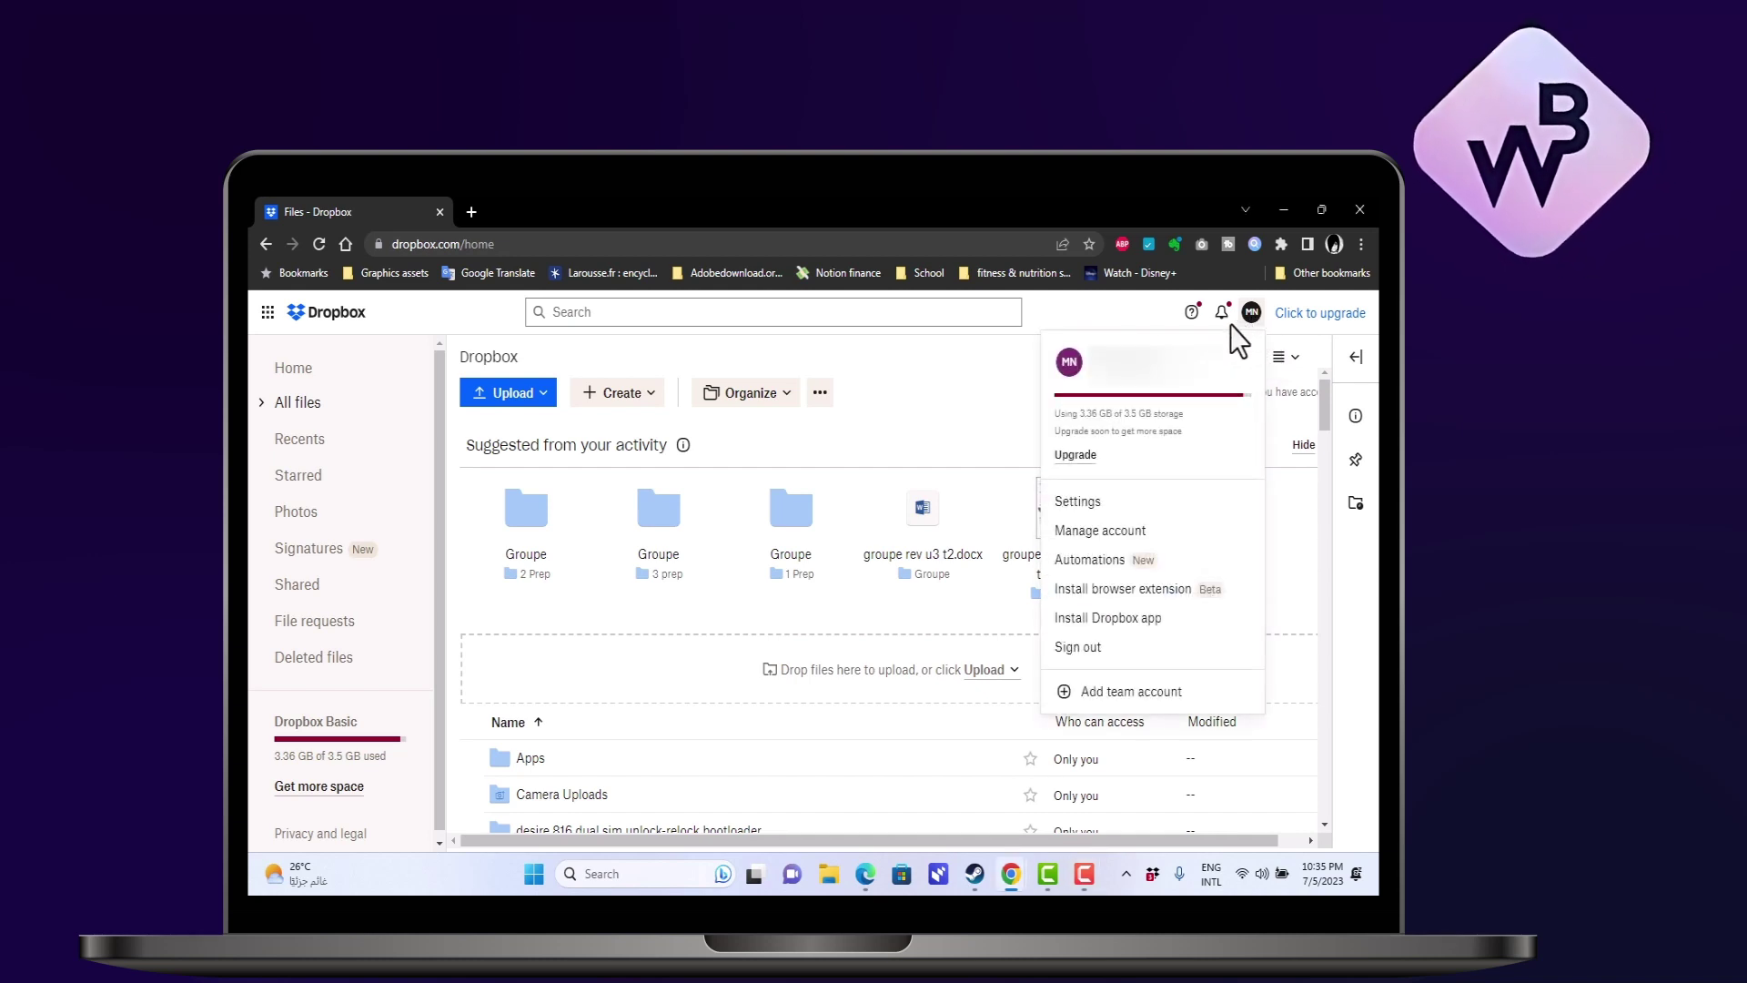
Choose Settings from the account dropdown to reach Personal account settings.
click(1096, 506)
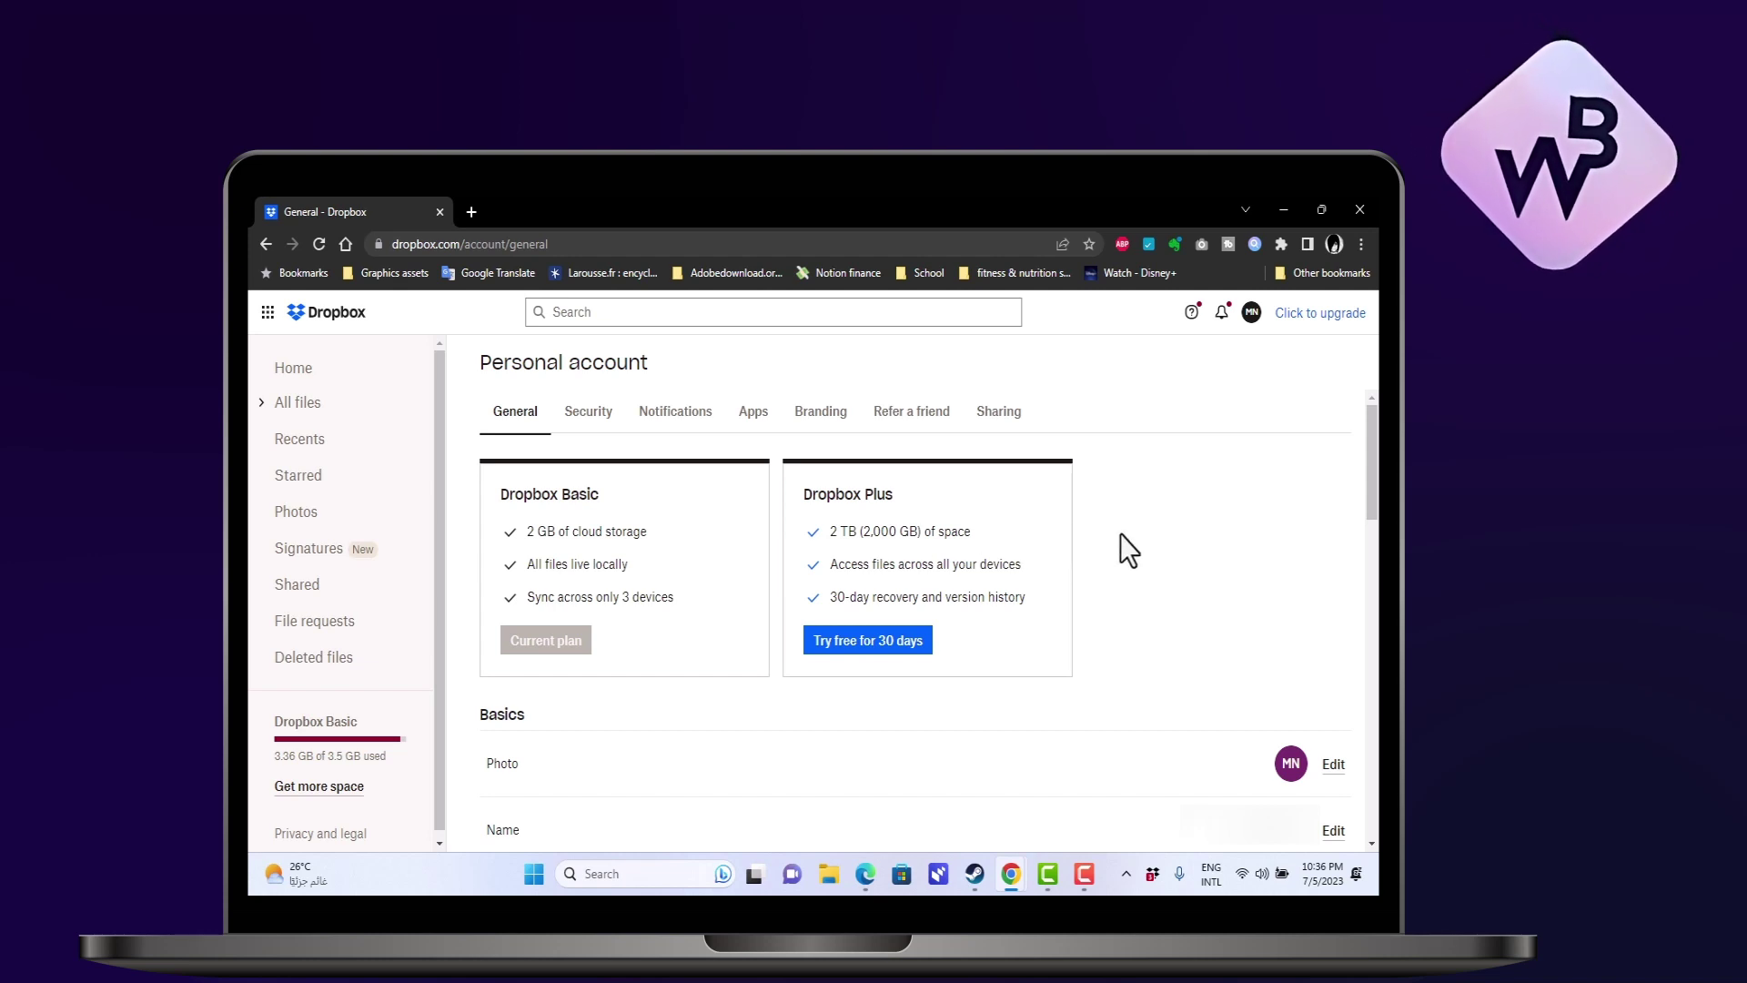
scroll(1122, 534, down, 3)
scroll(1120, 534, down, 3)
scroll(1121, 534, down, 4)
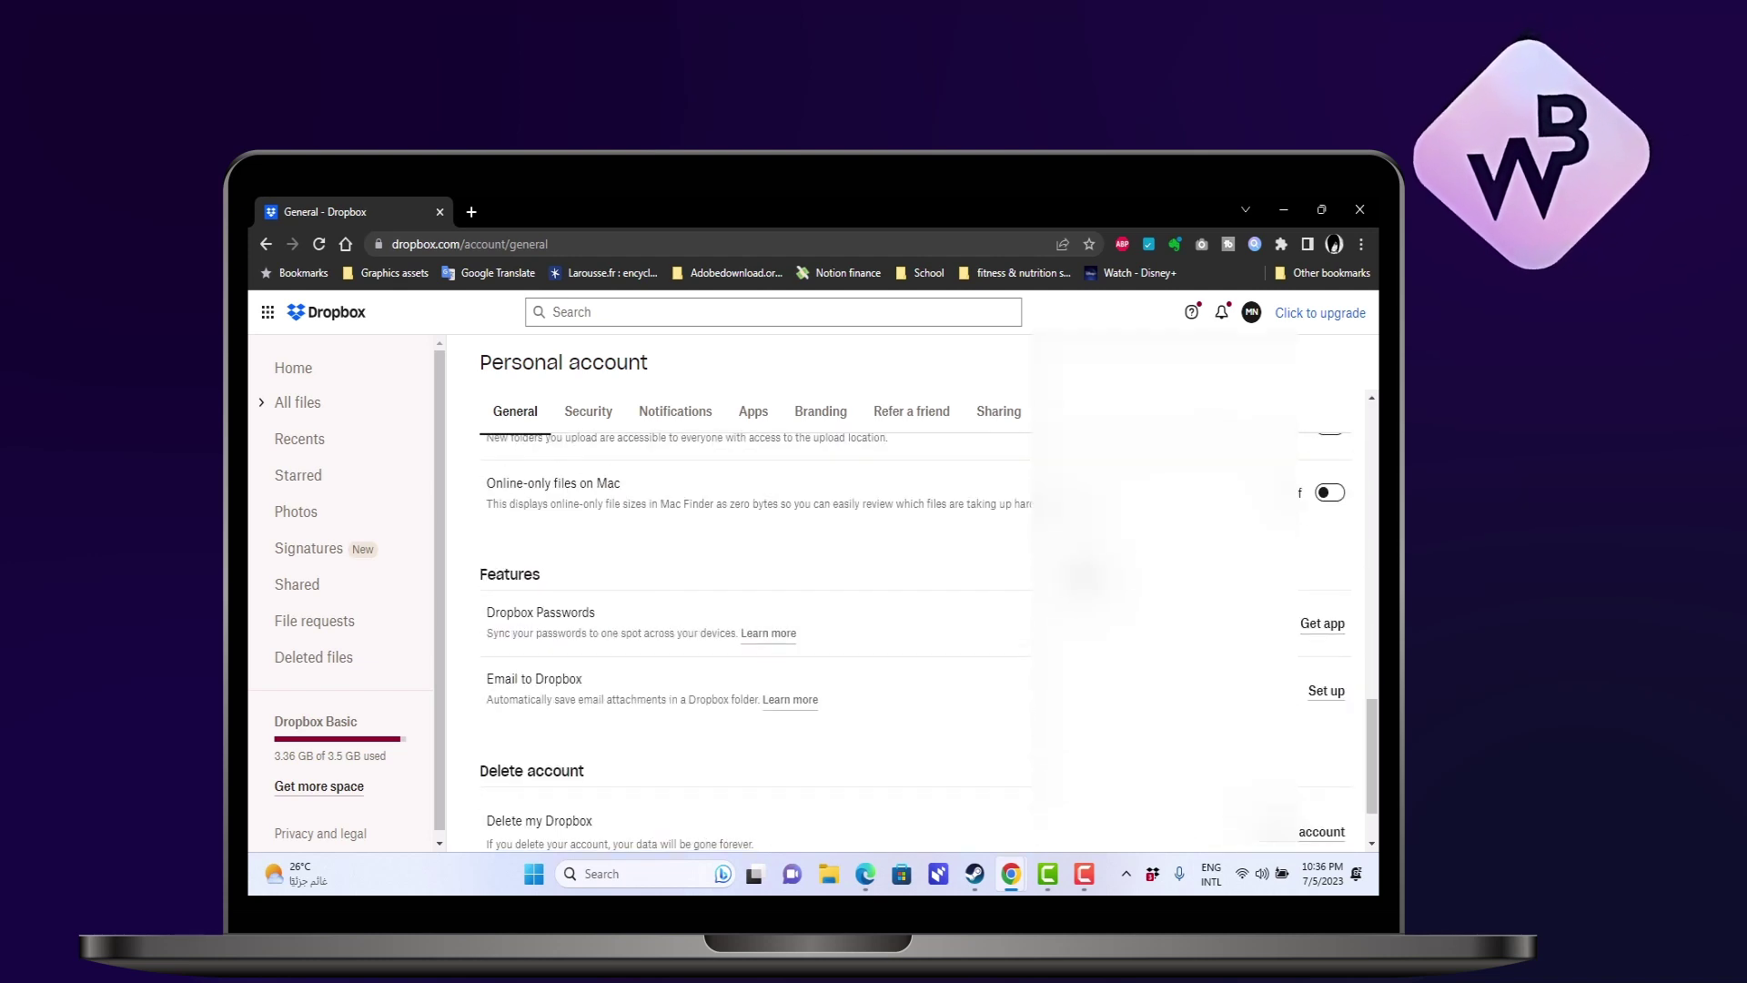
scroll(1072, 564, down, 1)
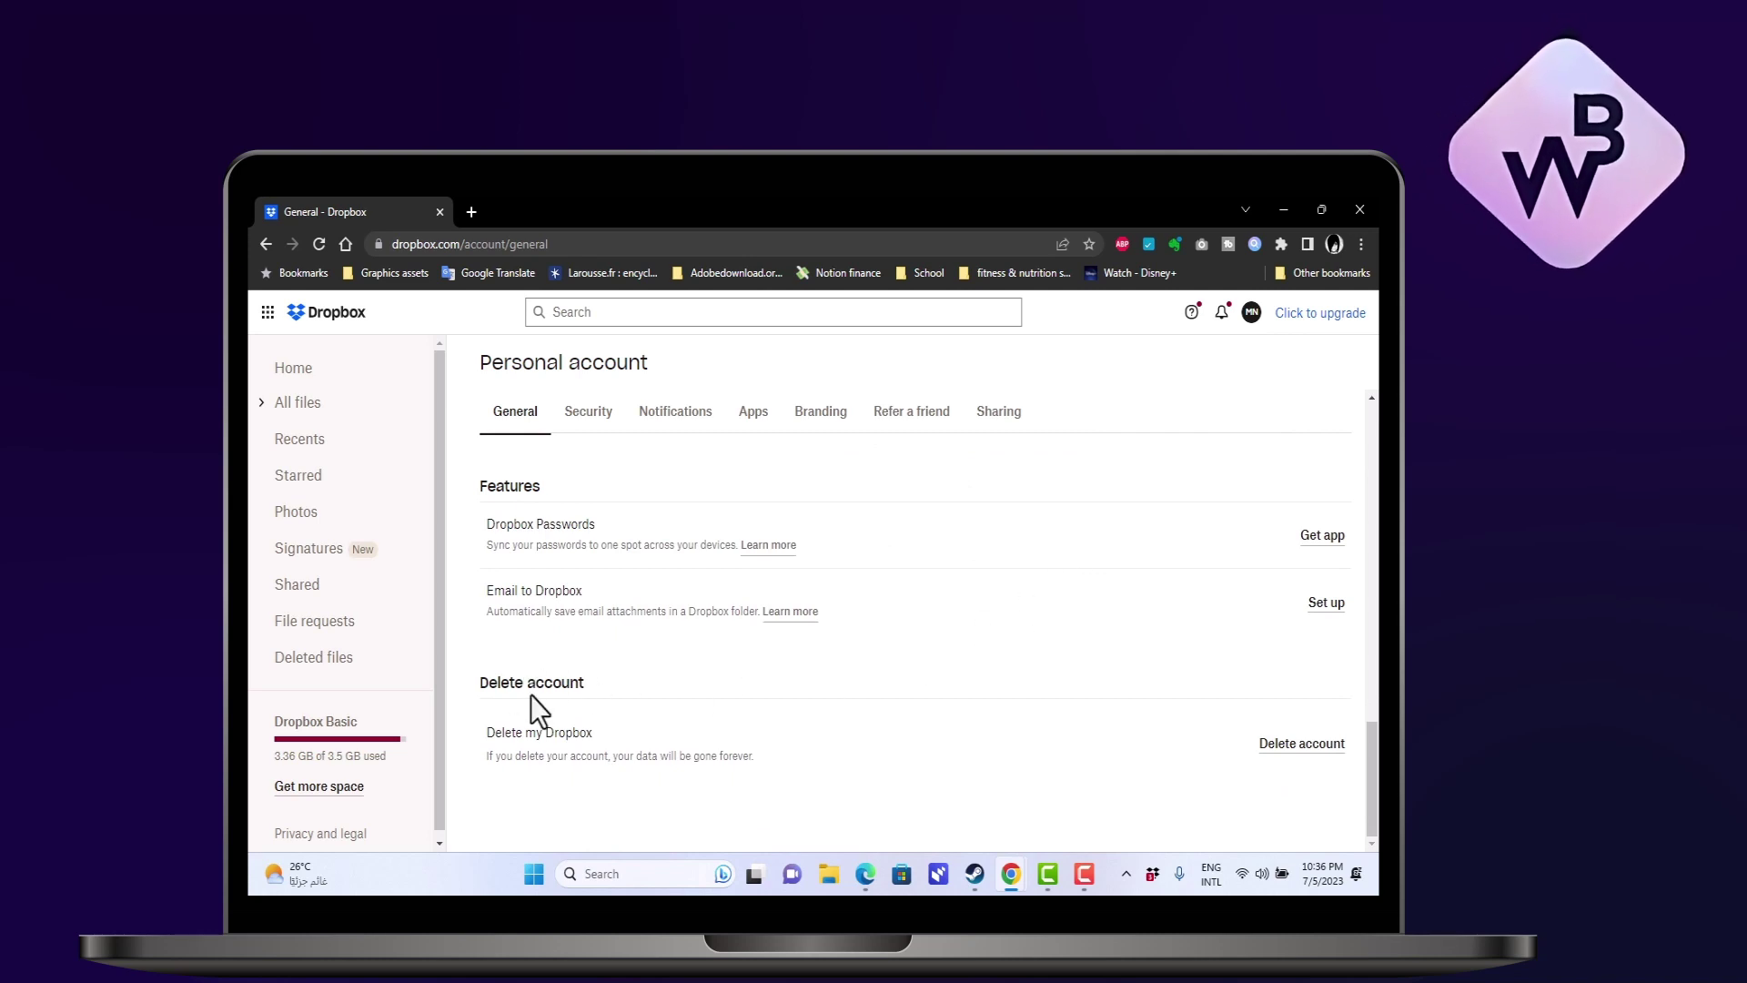